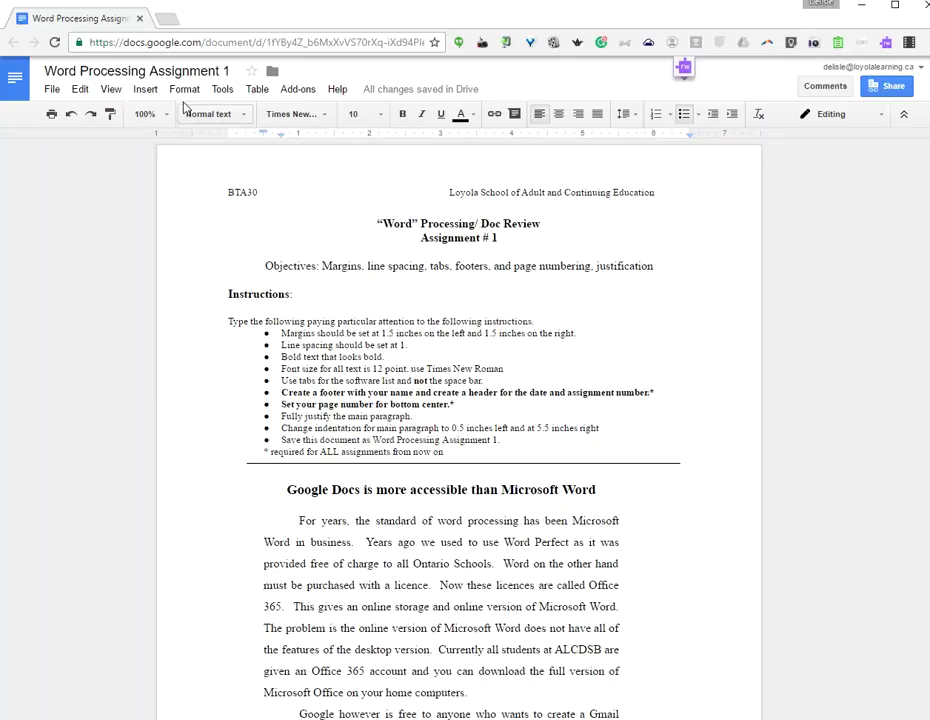
- Move the finished sample's window aside and check the left and right margins in the working document's page setup
left_click_drag(383, 12, 929, 45)
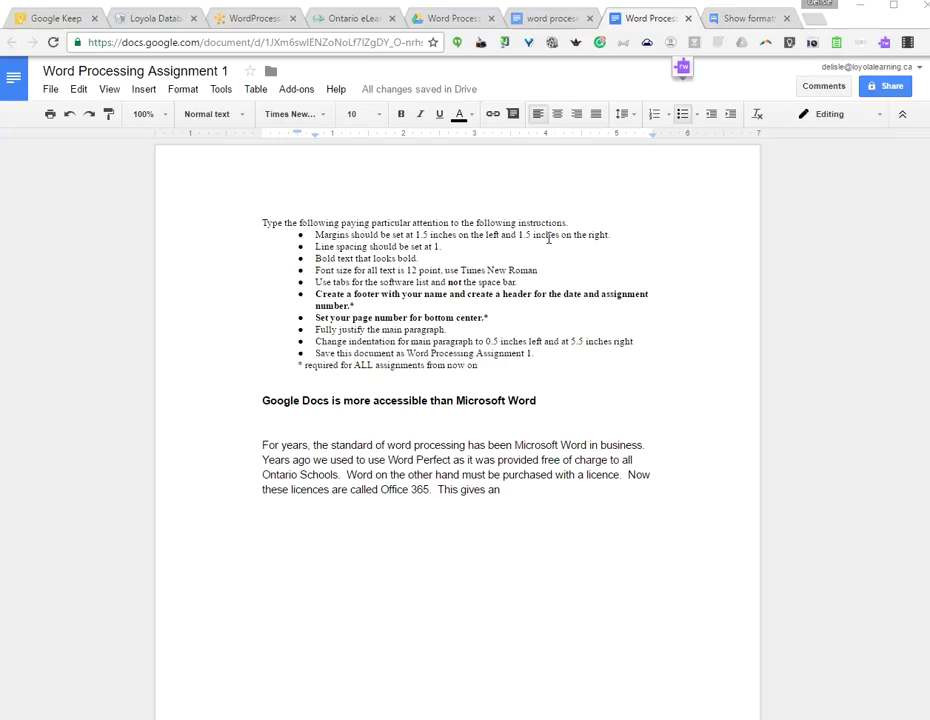
left_click(50, 89)
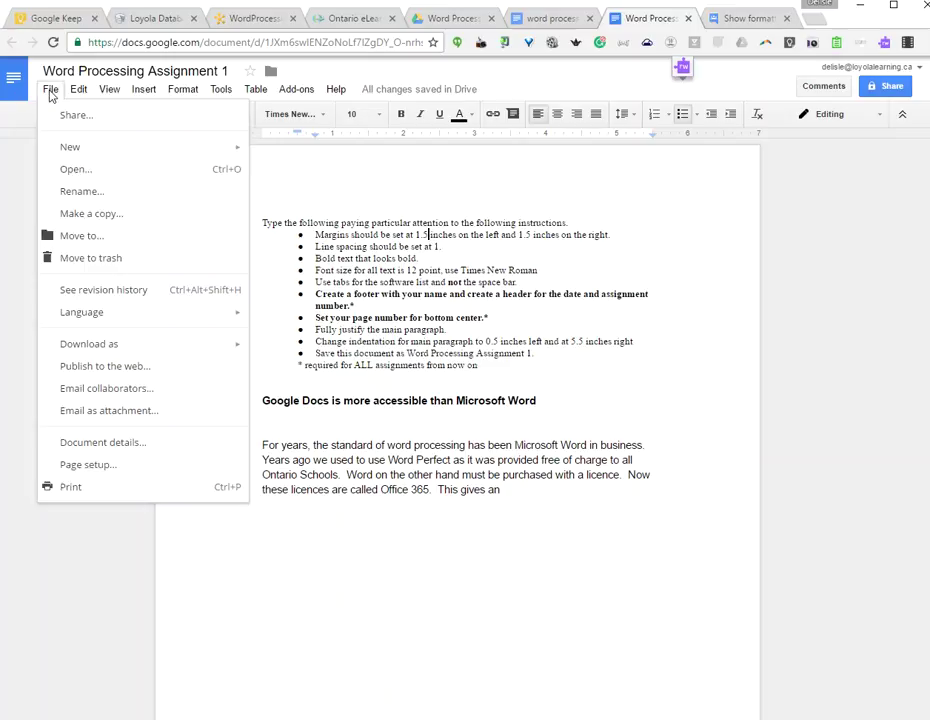
left_click(108, 464)
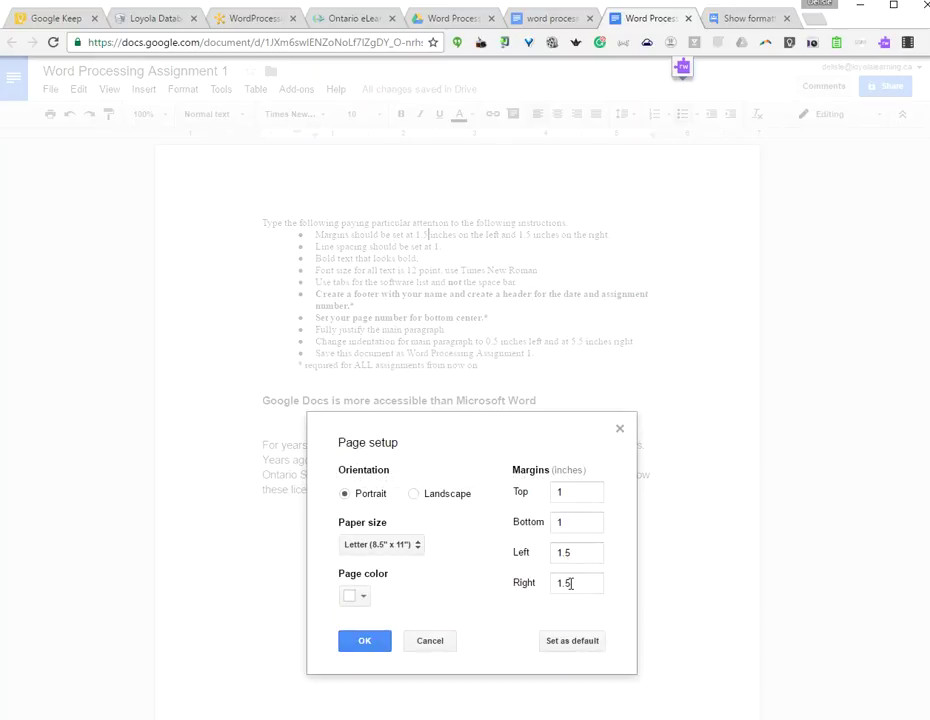
left_click(364, 642)
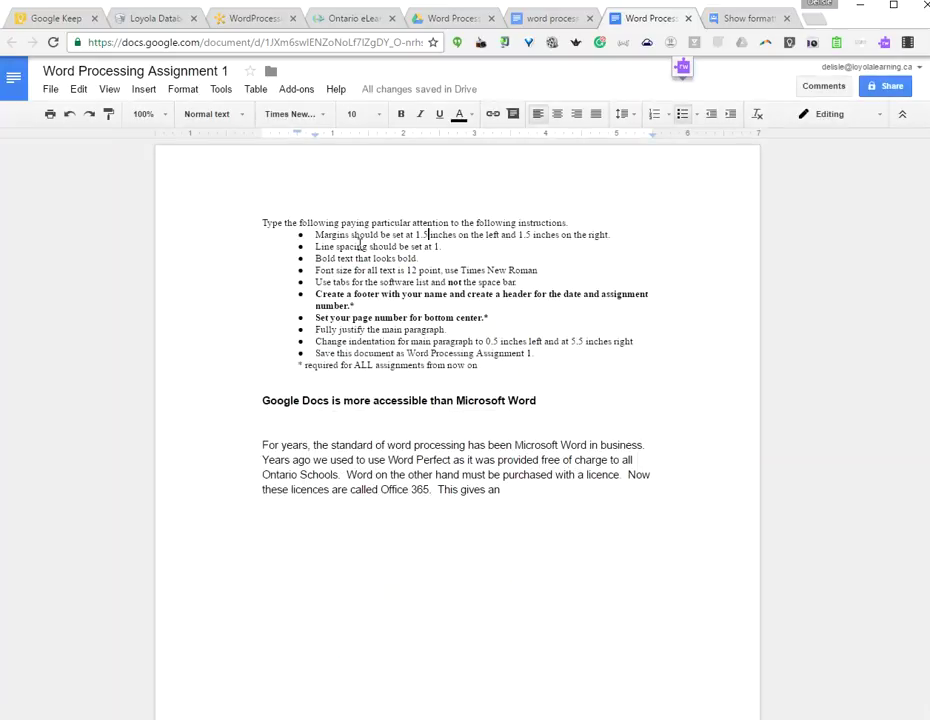
- Set the line spacing of the body paragraph beginning "For years" to single
left_click_drag(351, 446, 357, 491)
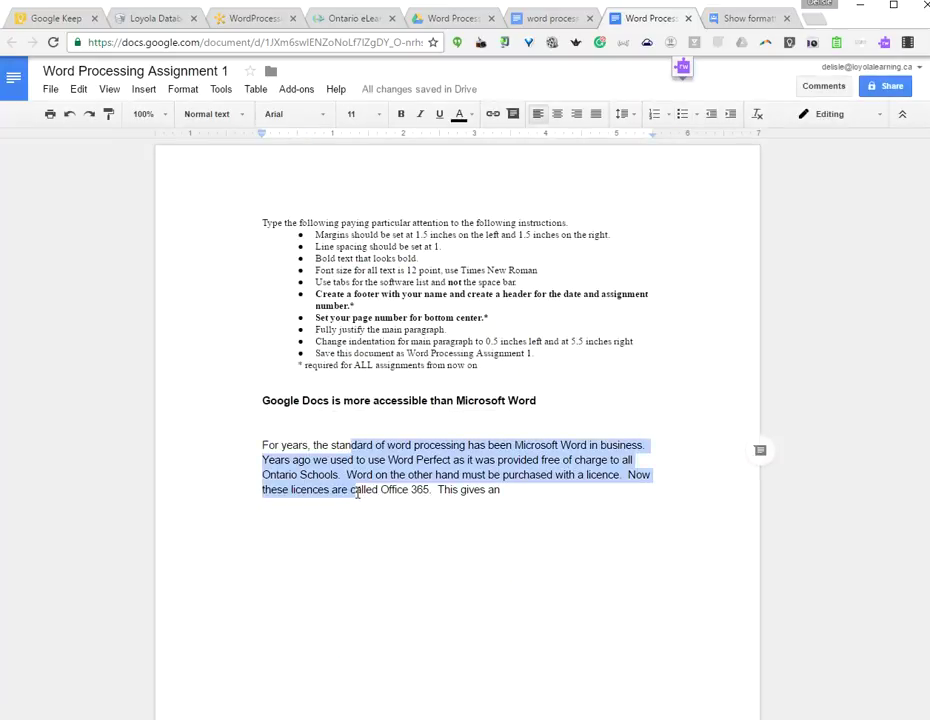
left_click(636, 119)
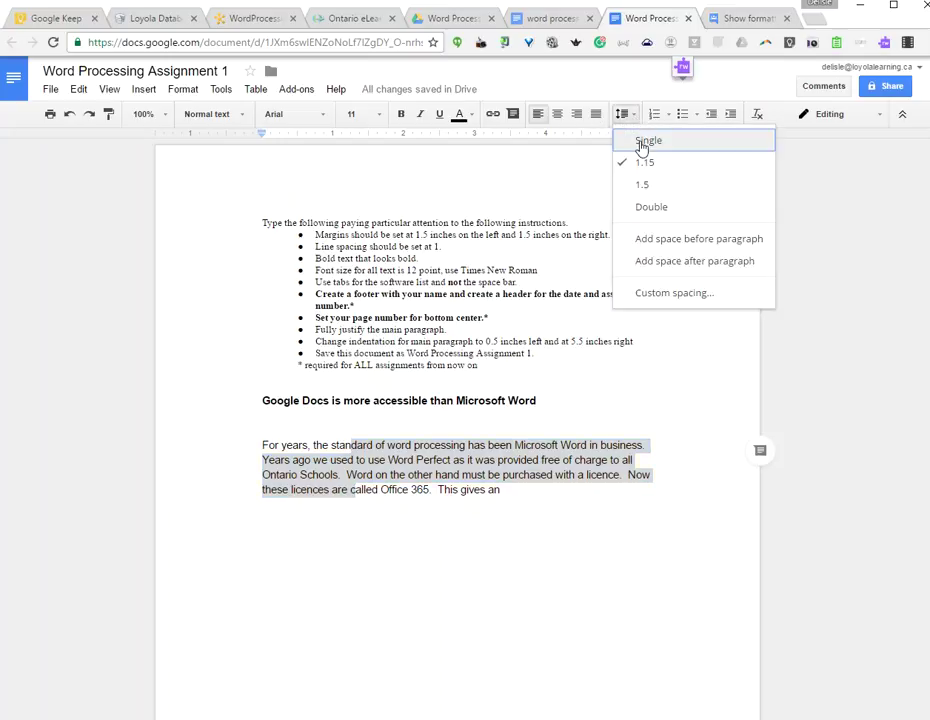
left_click(646, 146)
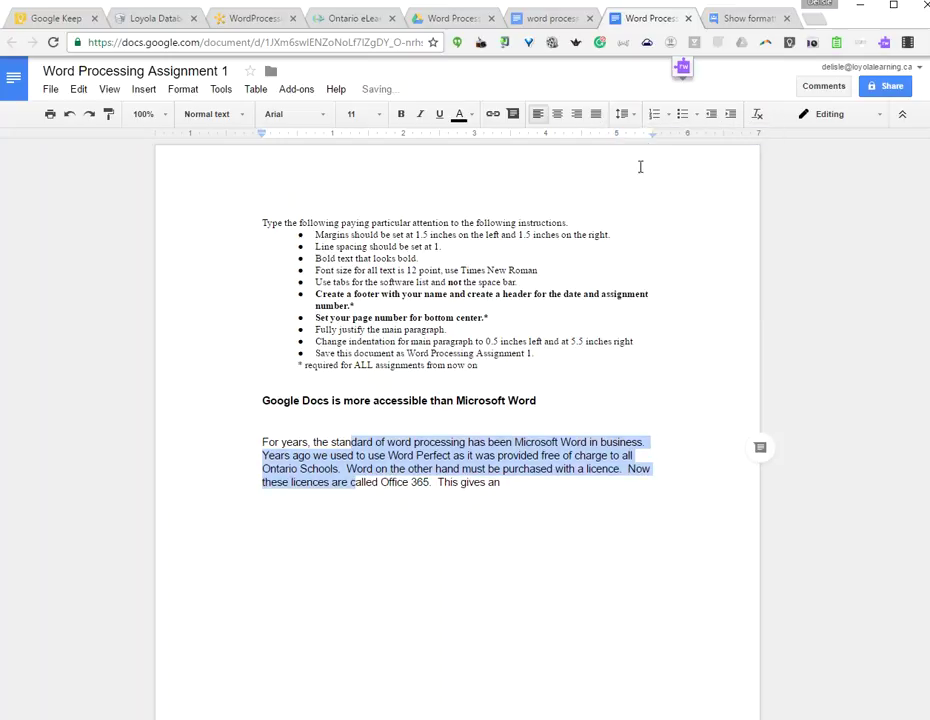
- Center the title "Google Docs is more accessible than Microsoft Word" and set its font size to 14
left_click(345, 400)
key("Home")
left_click(493, 405, "shift")
left_click_drag(494, 405, 542, 400)
left_click(558, 115)
left_click(379, 117)
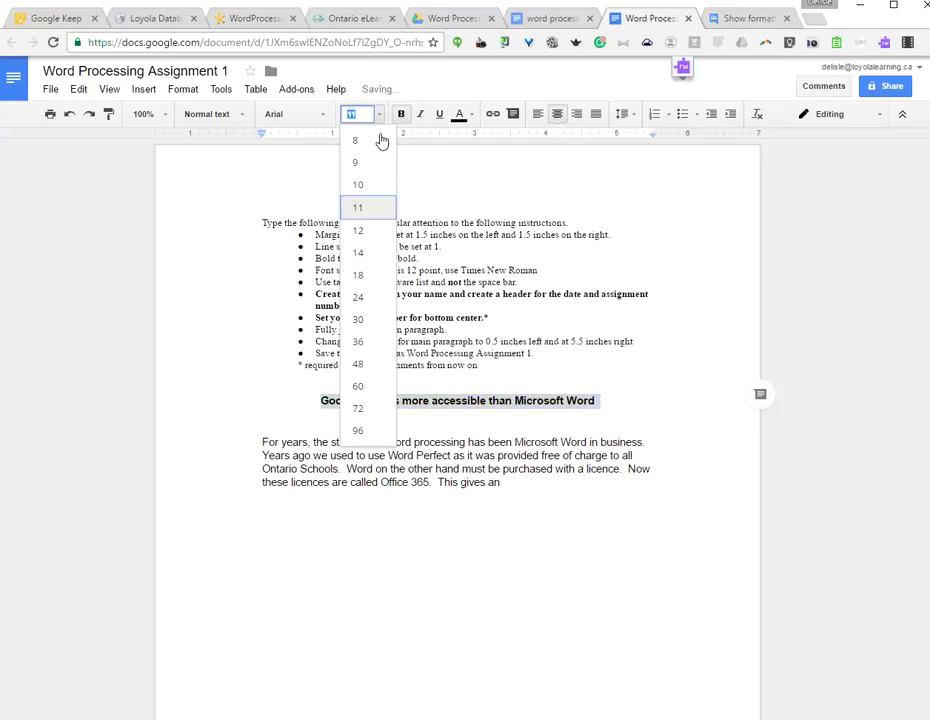
left_click(360, 253)
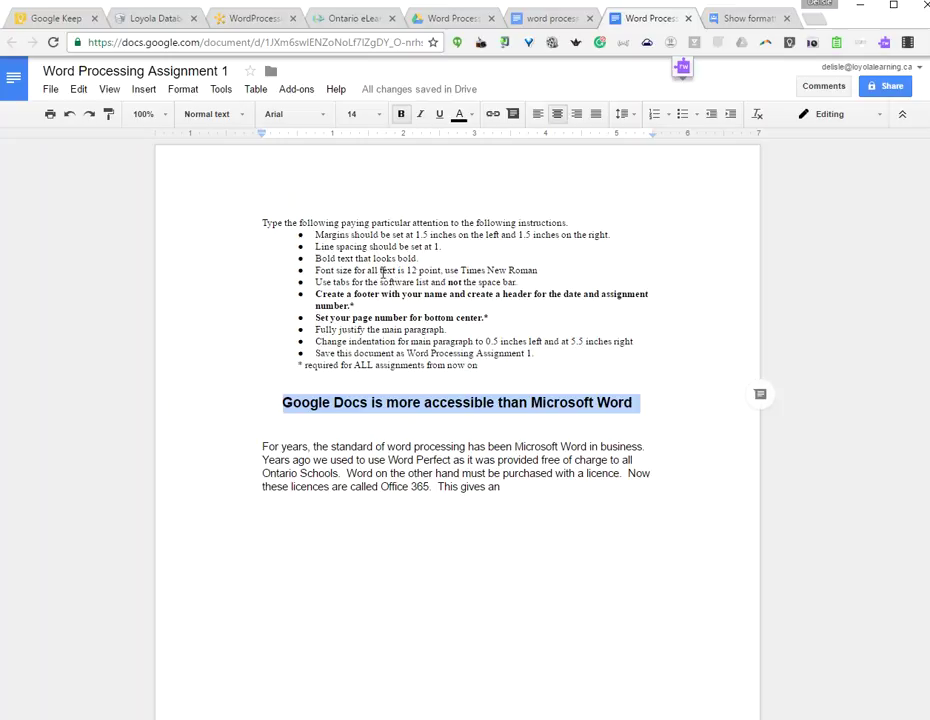
- Format the whole body paragraph in Times New Roman at 12 points
left_click_drag(262, 446, 573, 498)
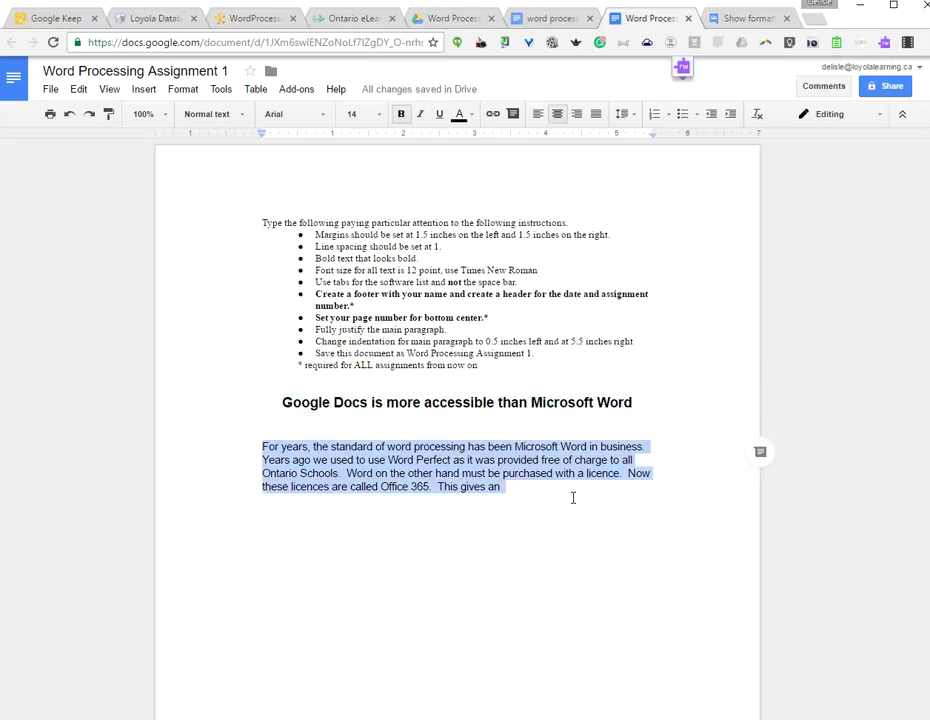
left_click(325, 117)
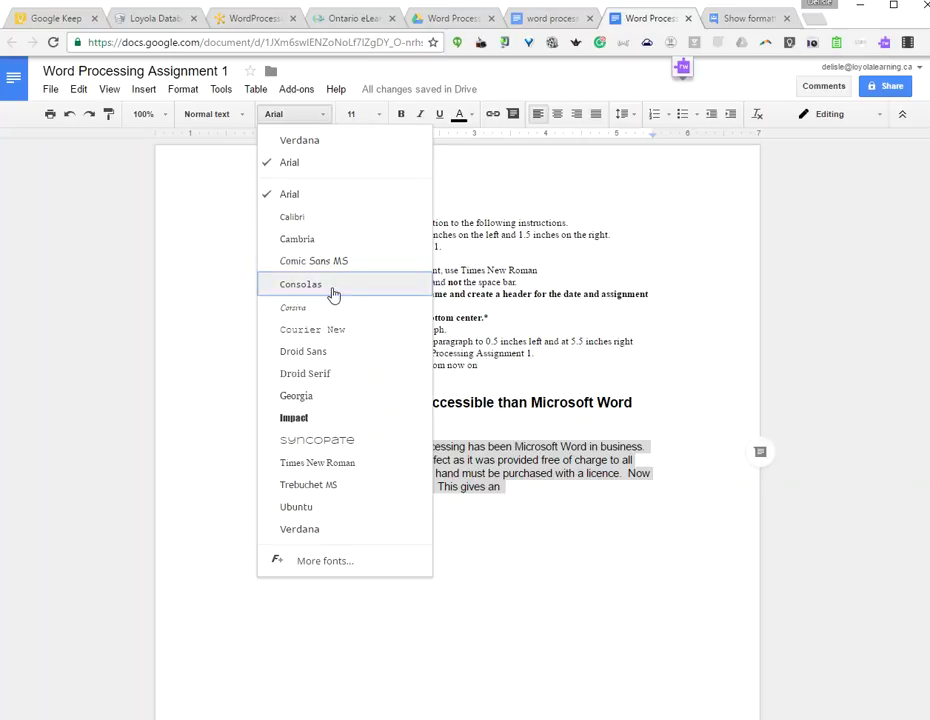
left_click(330, 463)
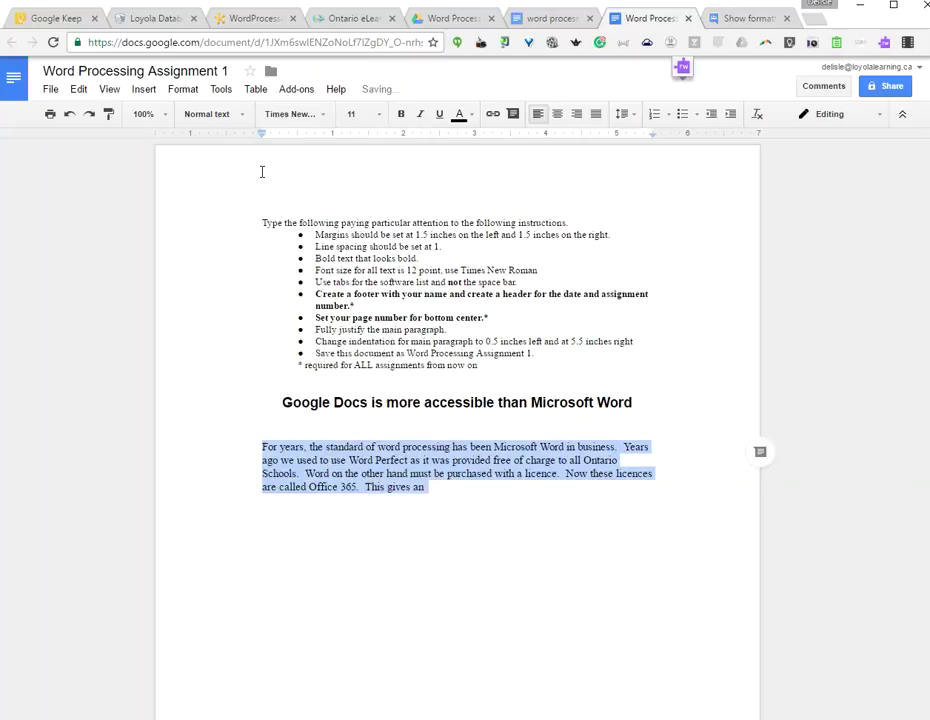
left_click(365, 114)
left_click(359, 237)
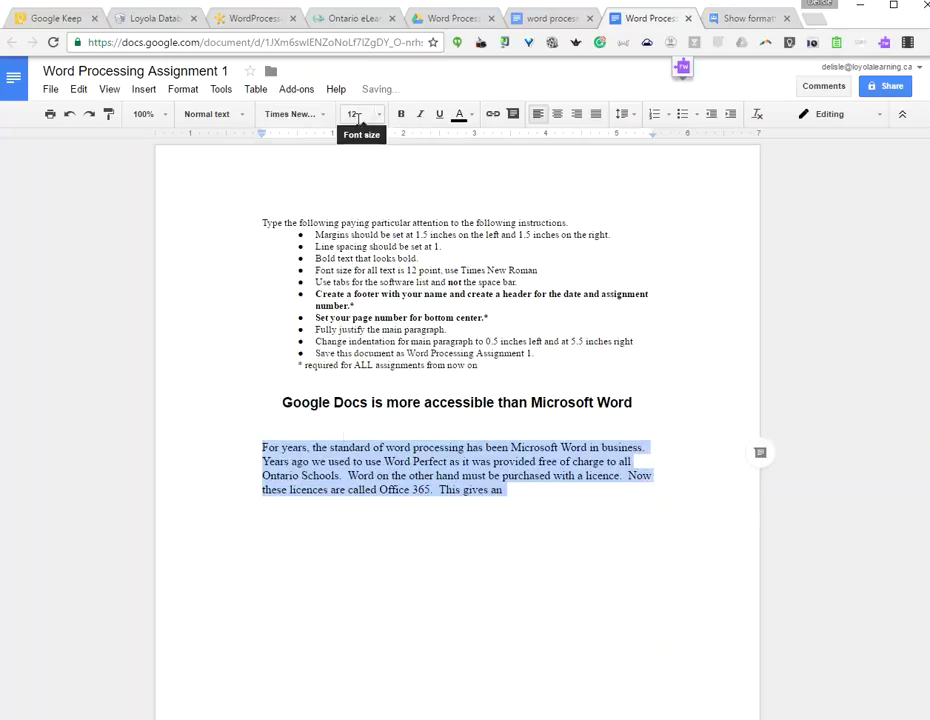
- Below the body paragraph, add the headings Product Name, Company Name, Practical Use and the entries Word/Google Docs, Microsoft/Google, Word Processing on a second line
left_click(514, 502)
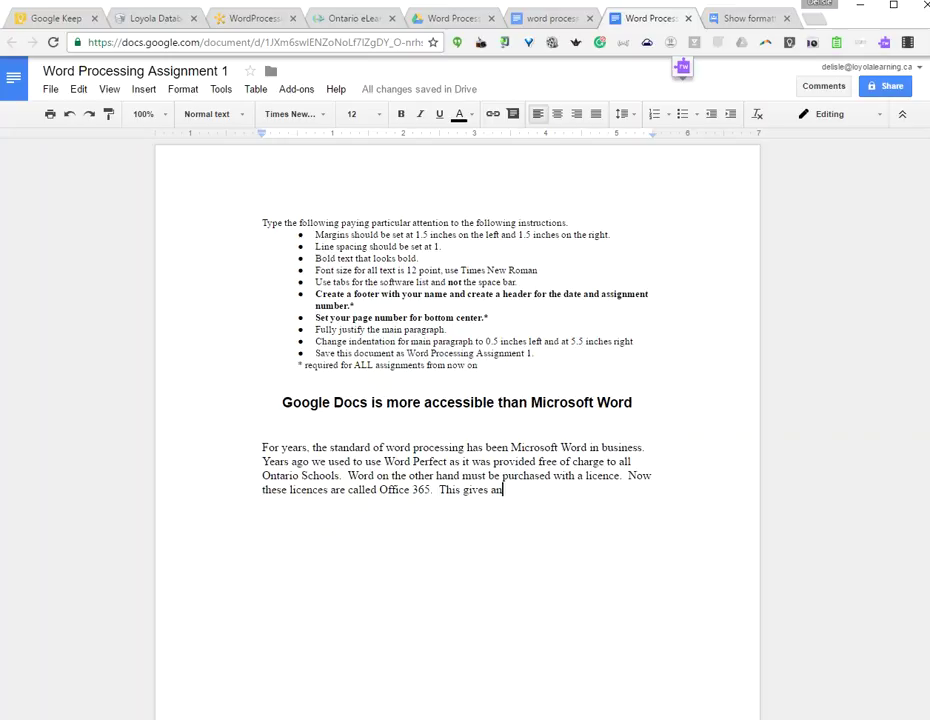
type("Product NameCompany NamePractical Use  Word/Google DocsMicrosoft/GoogleWord Processing")
- Separate the headings Product Name, Company Name and Practical Use into three columns with two tabs between each
left_click(348, 532)
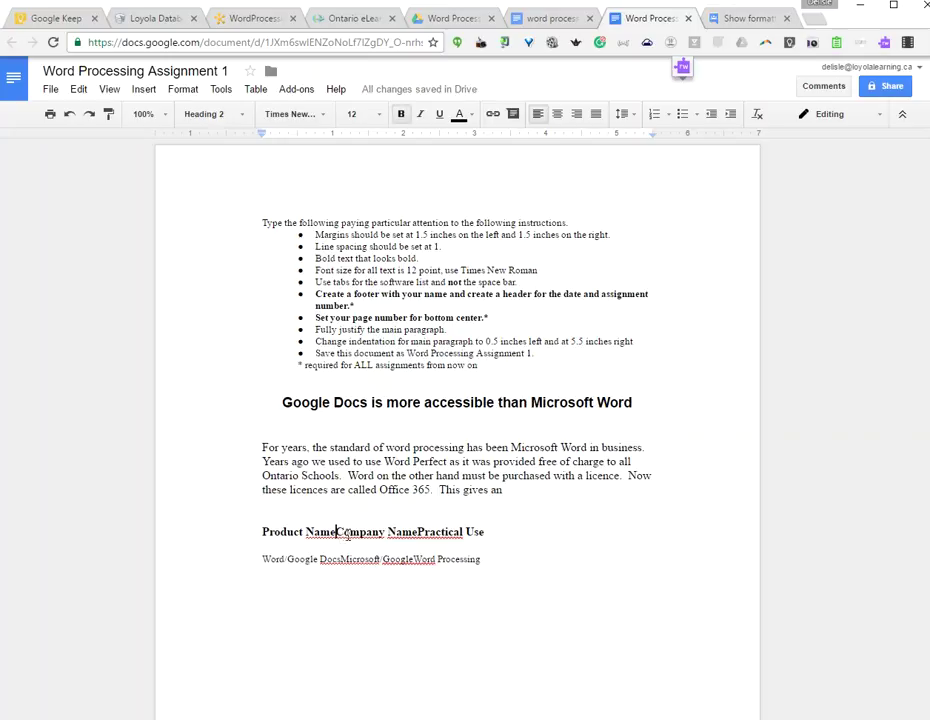
key("Tab")
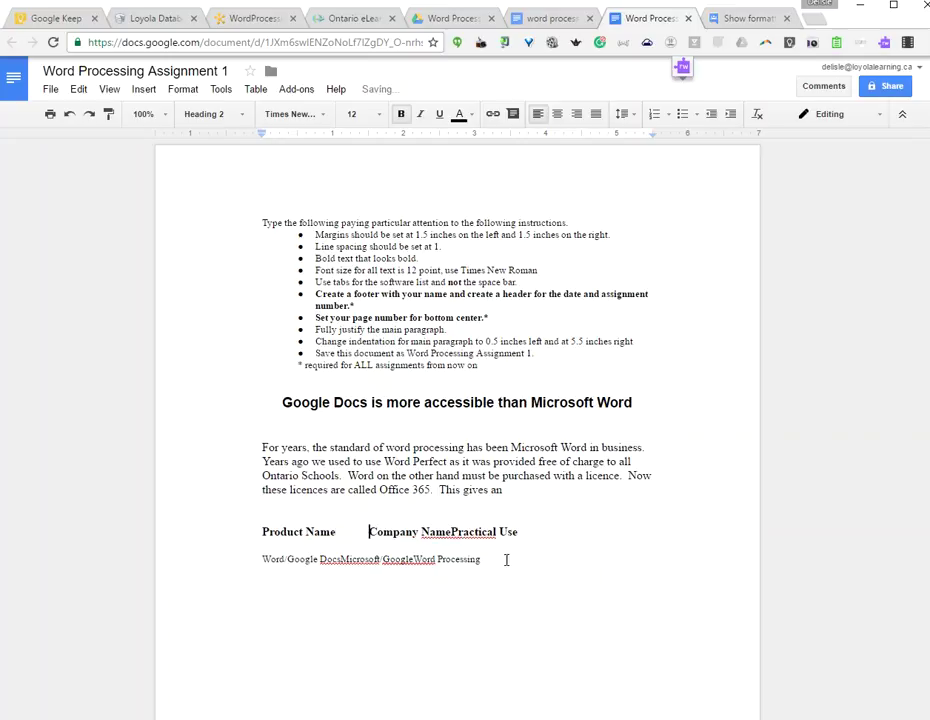
left_click(452, 532)
key("Tab")
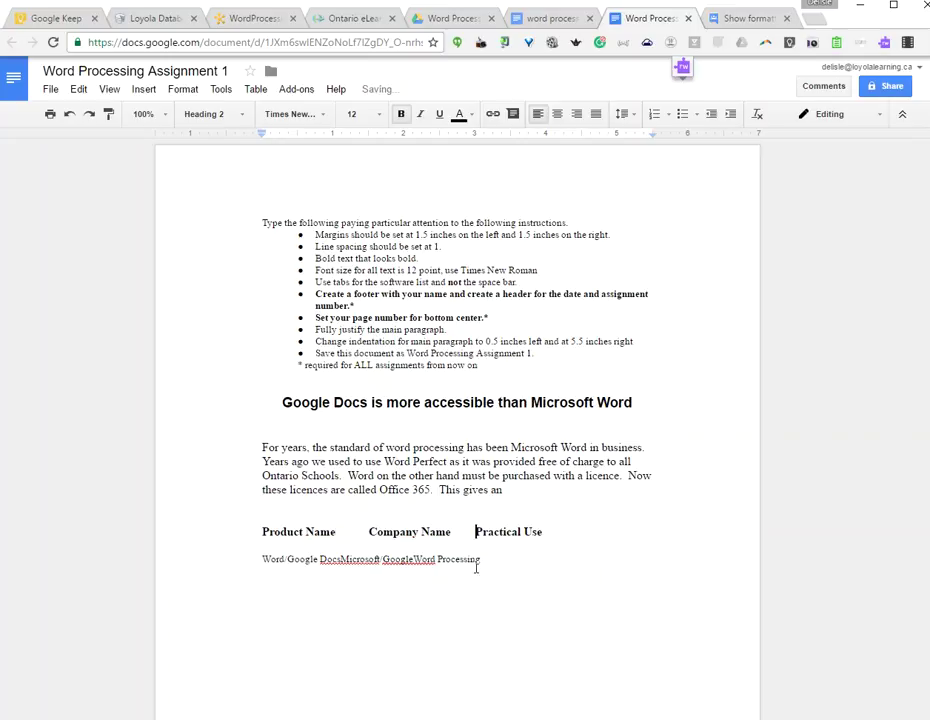
left_click(365, 532)
key("Tab")
left_click(512, 532)
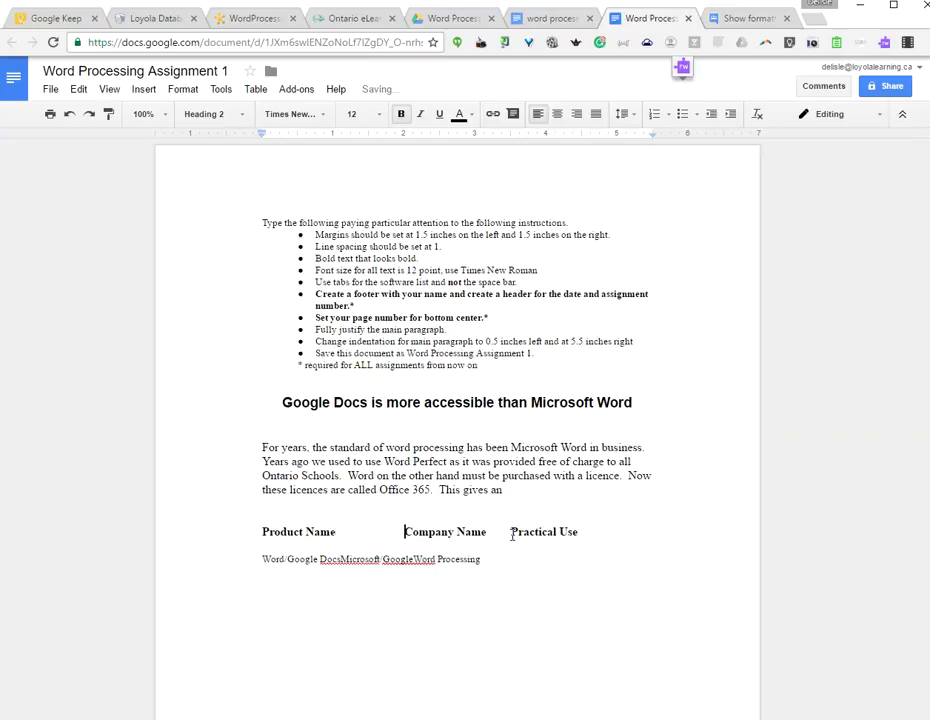
key("Tab")
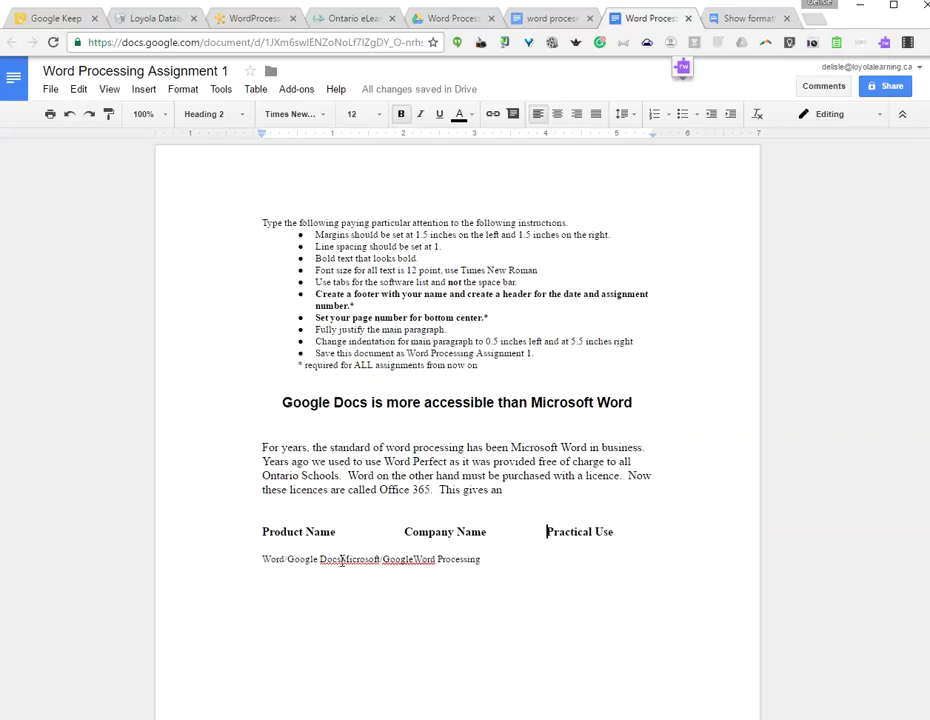
- Align the entries Word/Google Docs, Microsoft/Google and Word Processing under their column headings with tabs
left_click(341, 560)
key("Tab")
key("Tab")
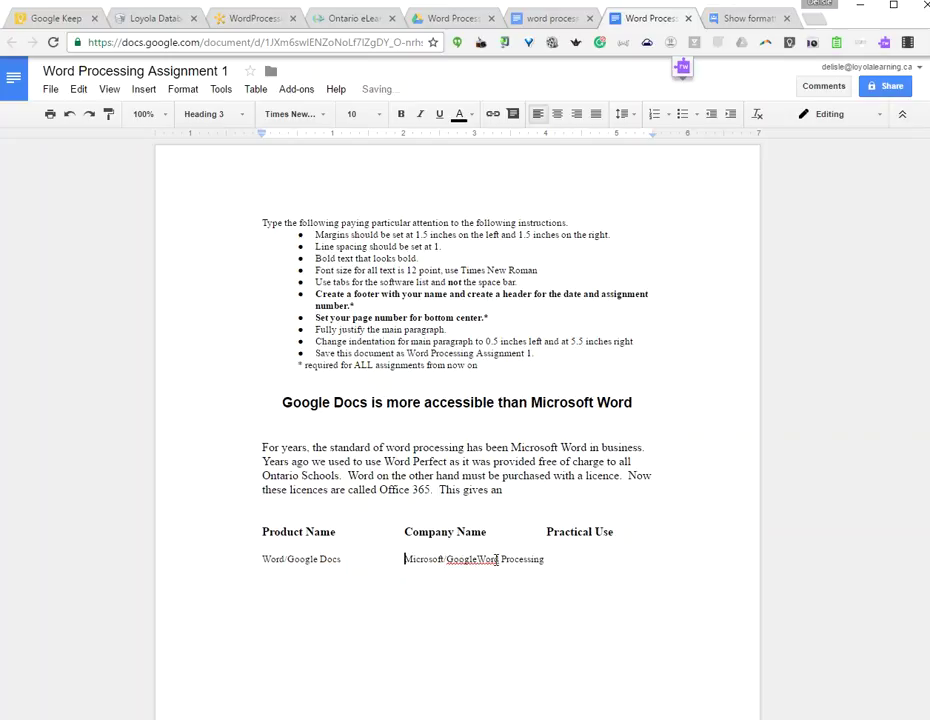
left_click(477, 560)
key("Tab")
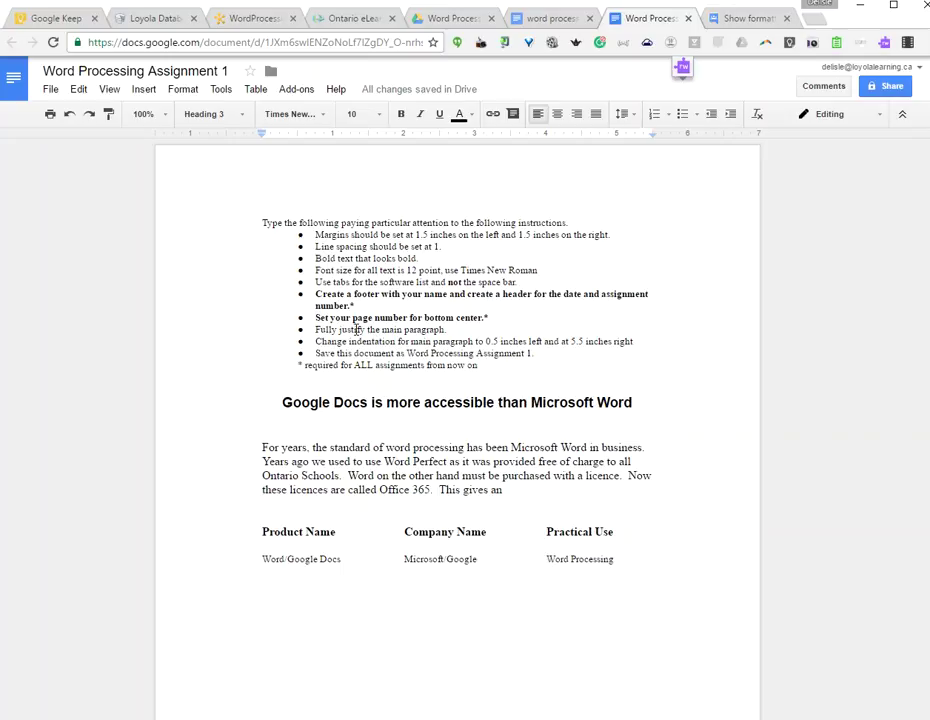
- Fully justify the main paragraph and set its indents to 0.5 inches on the left and the 5-inch ruler mark on the right
left_click_drag(505, 490, 263, 452)
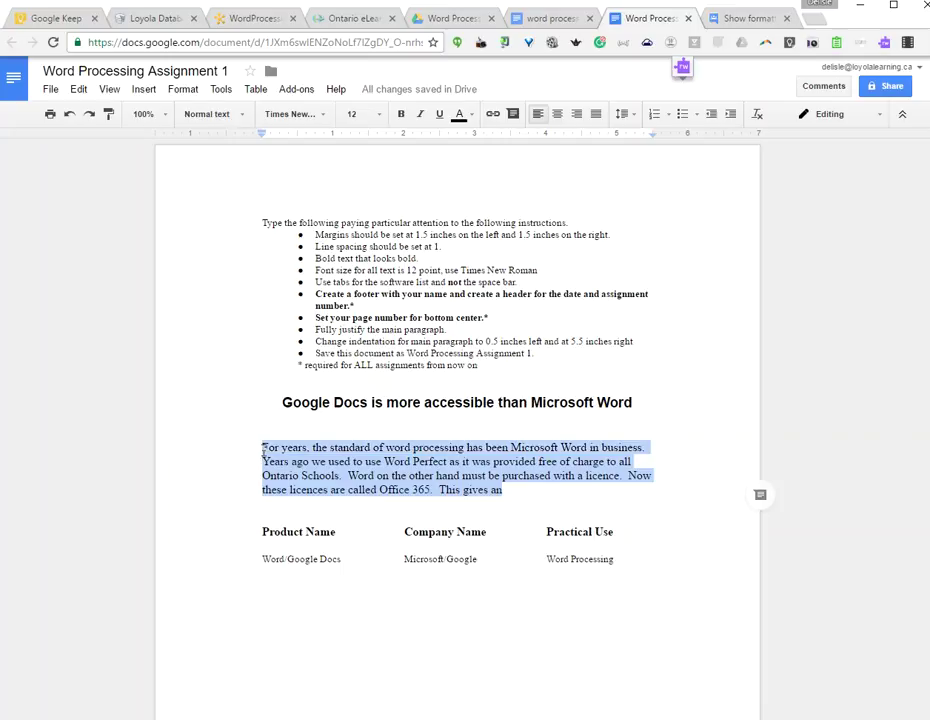
left_click(596, 114)
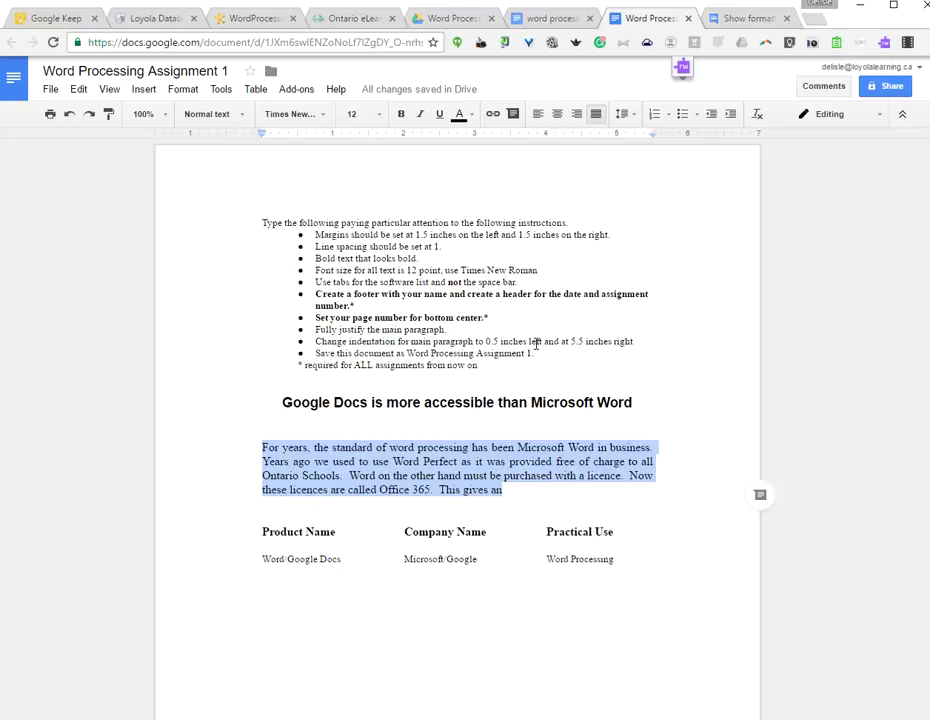
left_click(291, 467)
left_click_drag(262, 447, 329, 490)
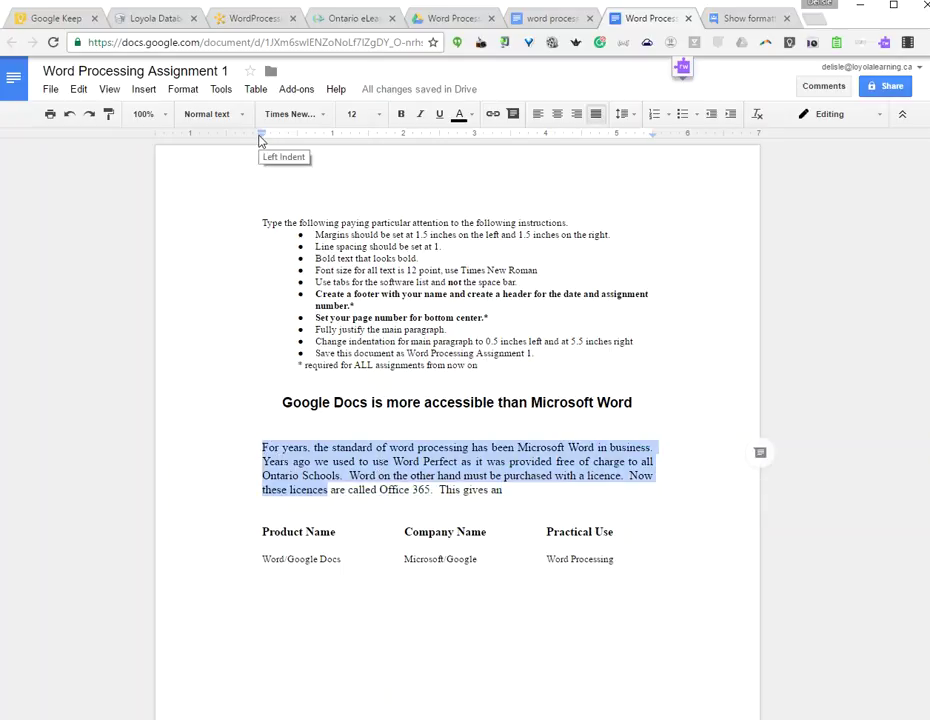
left_click_drag(259, 138, 297, 138)
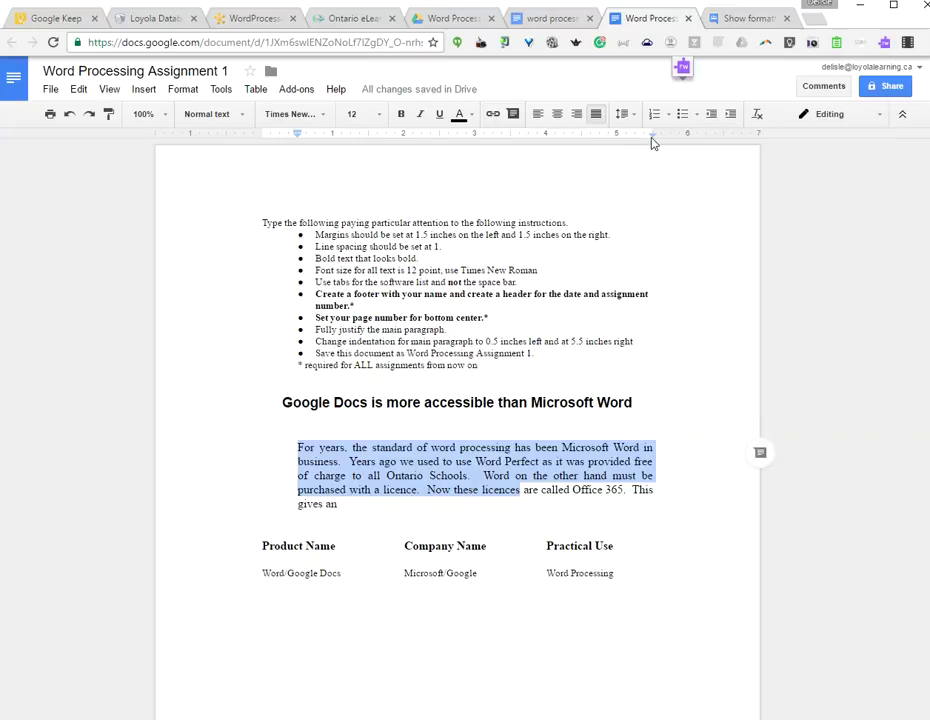
left_click_drag(652, 143, 617, 141)
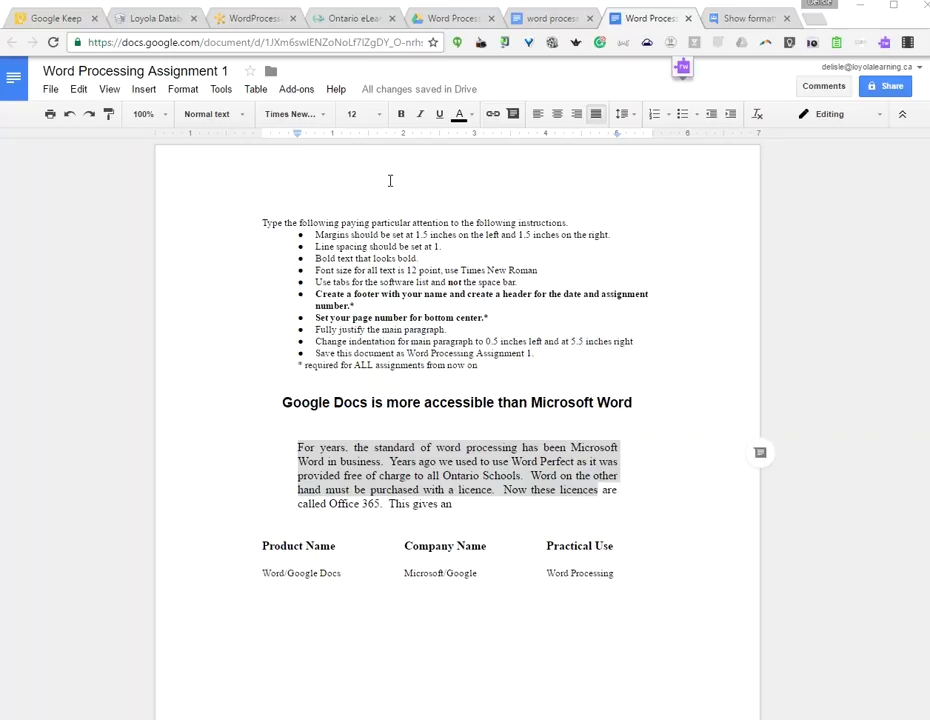
- Add the course code "BTA 3O" to the page header, followed by tab spacing
double_click(349, 176)
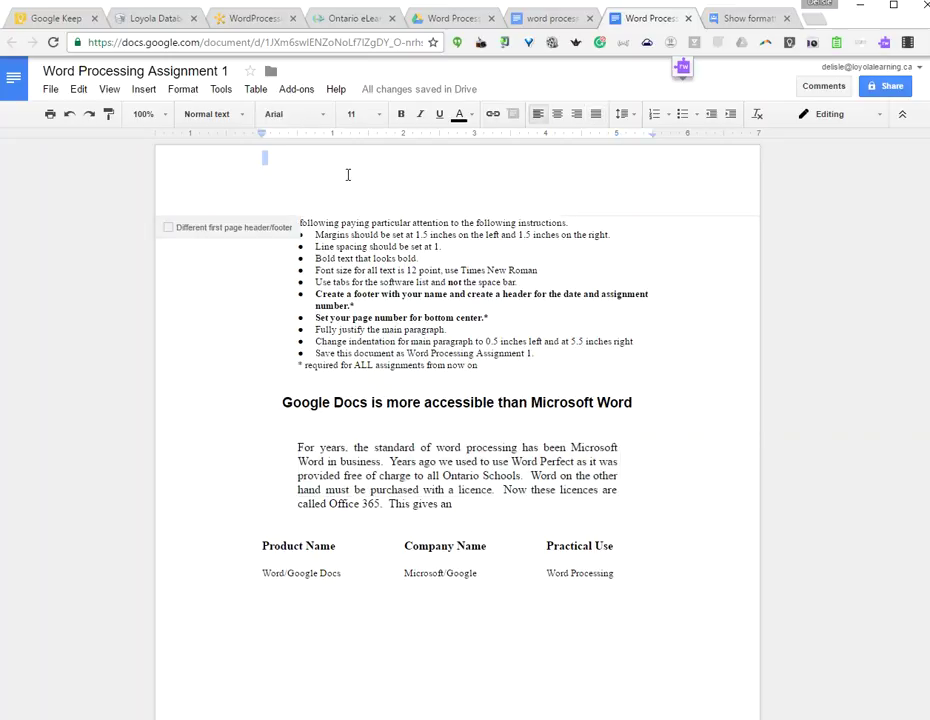
type("B")
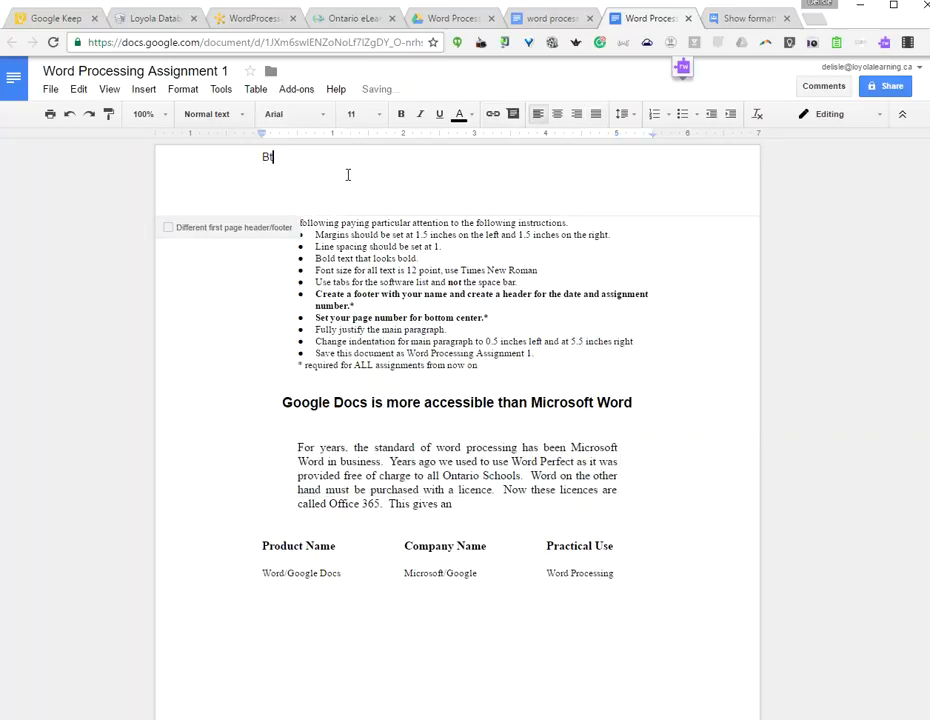
type("TA 3O")
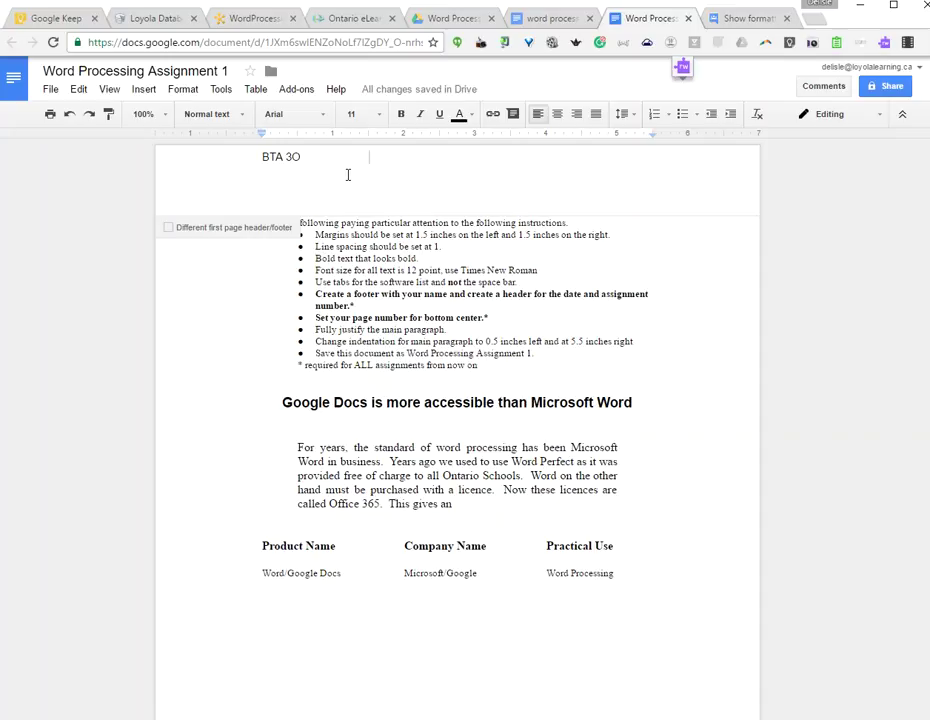
key("Tab")
- Add the number 1 to the page footer
left_click(265, 371)
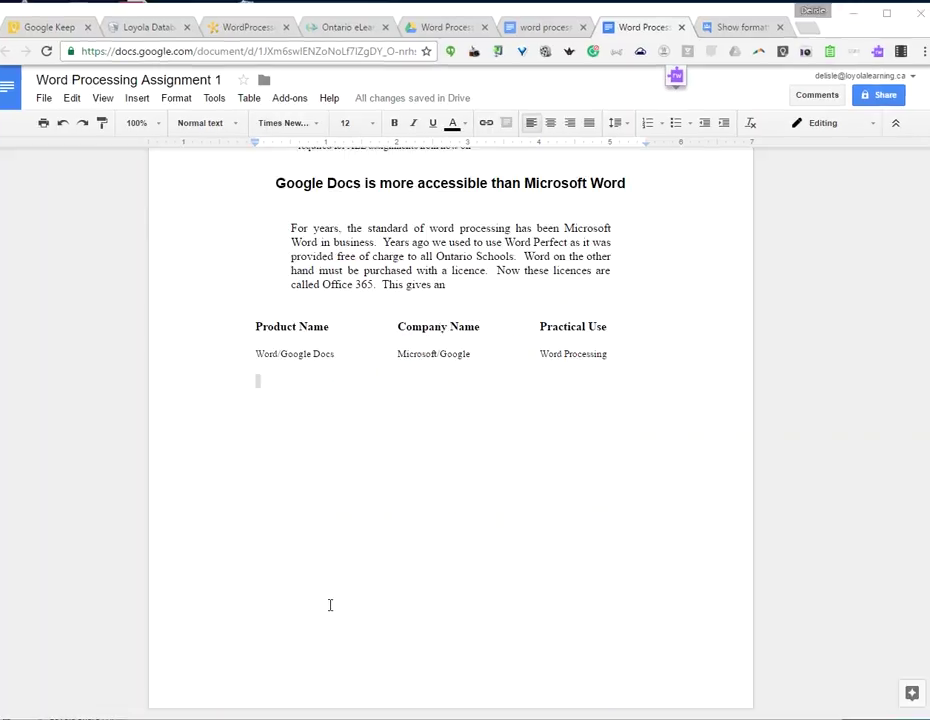
left_click(255, 666)
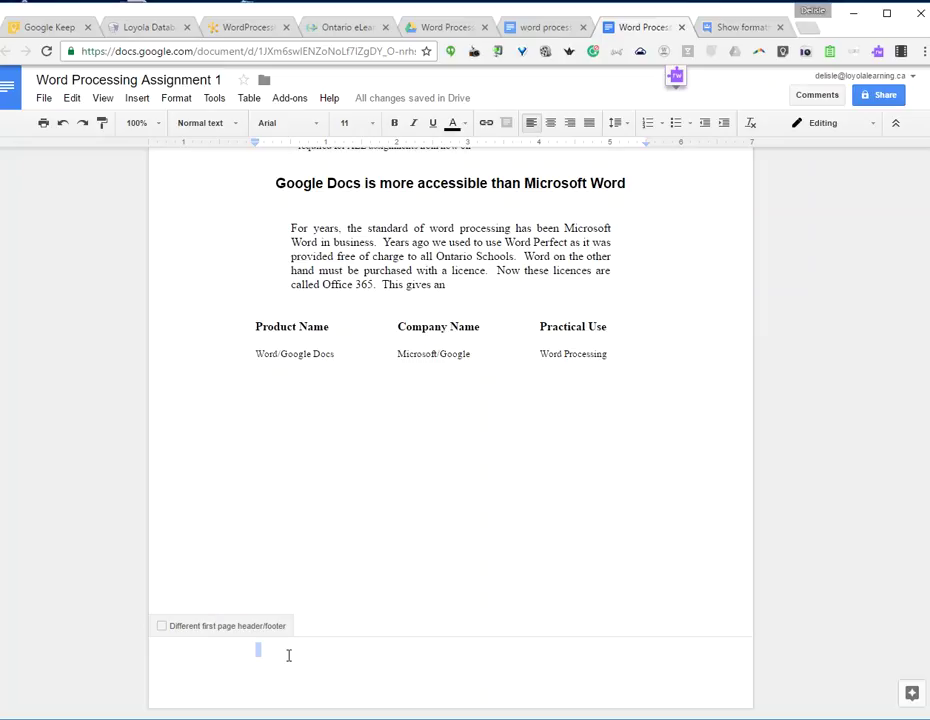
type("1")
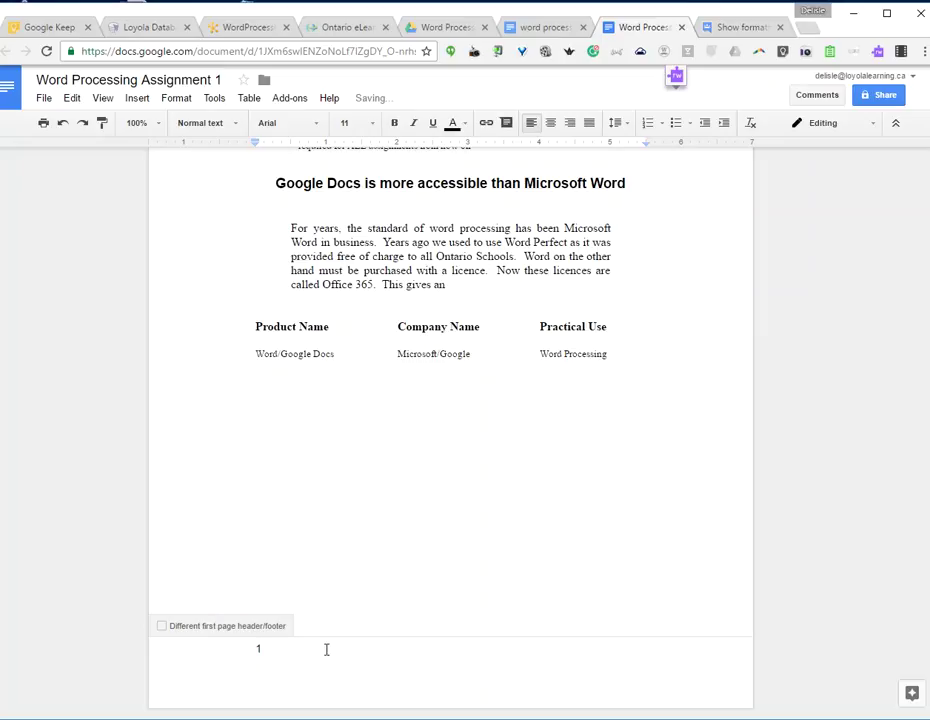
- Add blank lines below the software list until a second page starts, and compare the header and footer across both pages
left_click(364, 468)
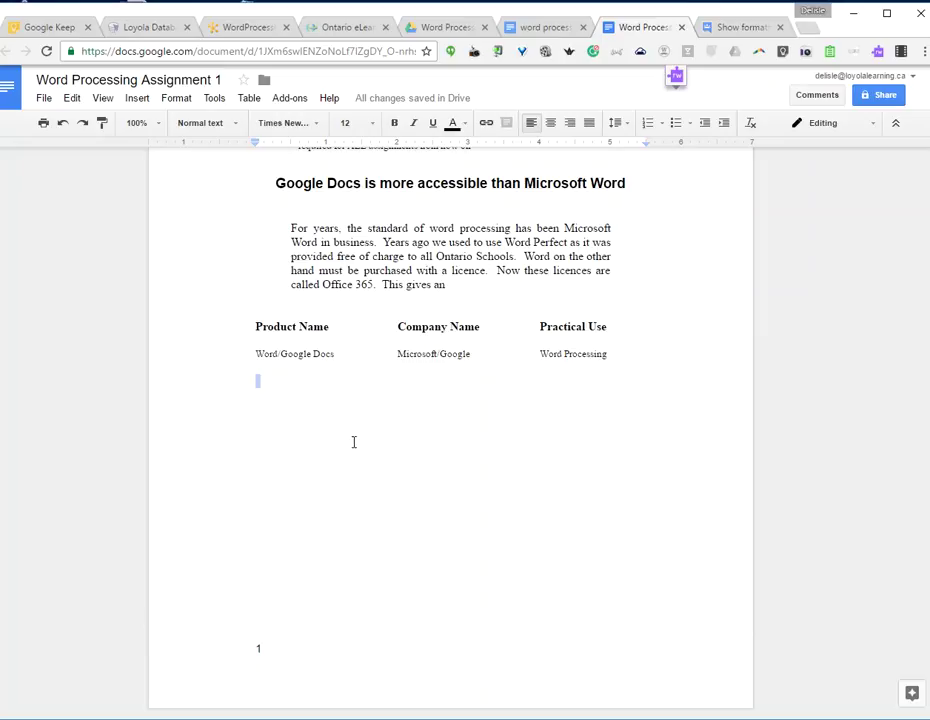
key("Return")
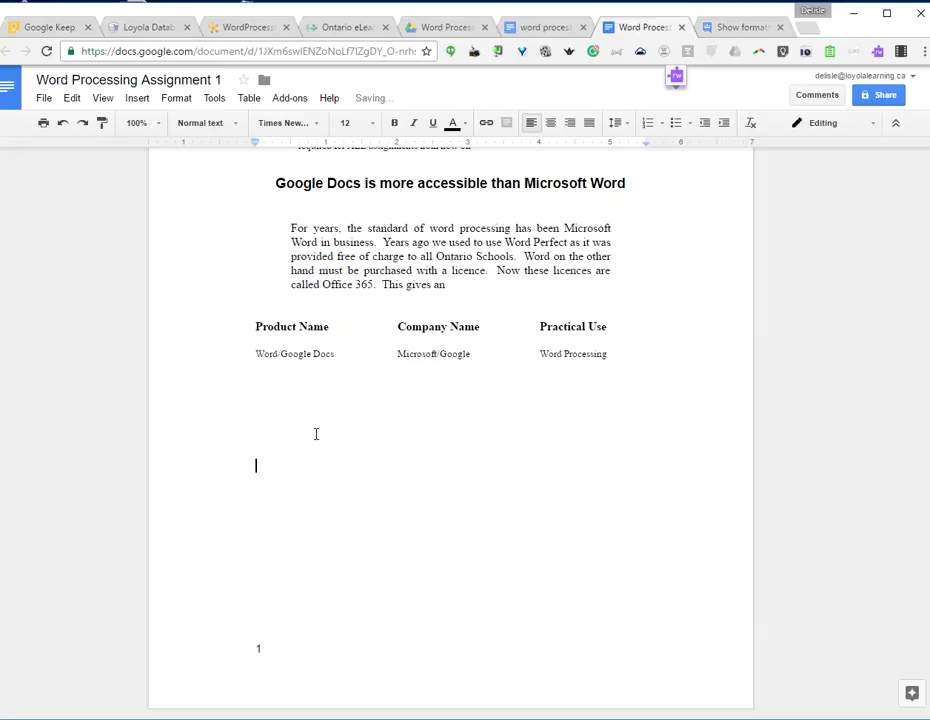
key("Return")
scroll(330, 500, "down", 4)
scroll(311, 668, "up", 5)
scroll(270, 654, "down", 3)
scroll(278, 630, "up", 4)
scroll(307, 616, "down", 3)
- Replace the typed 1 in the footer with an automatic page number, followed by "of" and the automatic page count
double_click(250, 449)
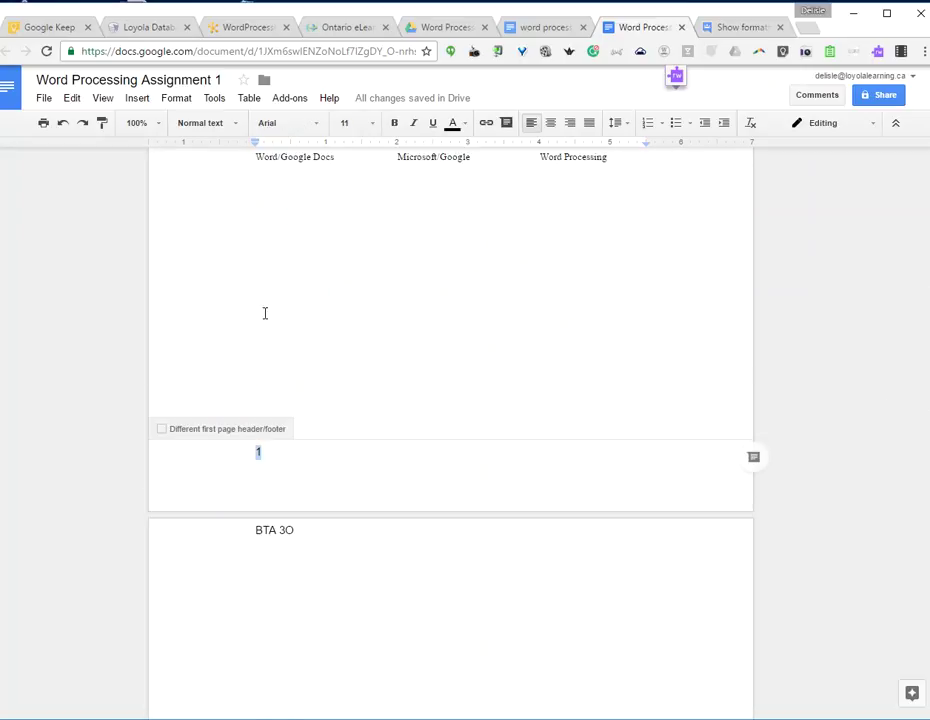
left_click(146, 102)
mouse_move(217, 382)
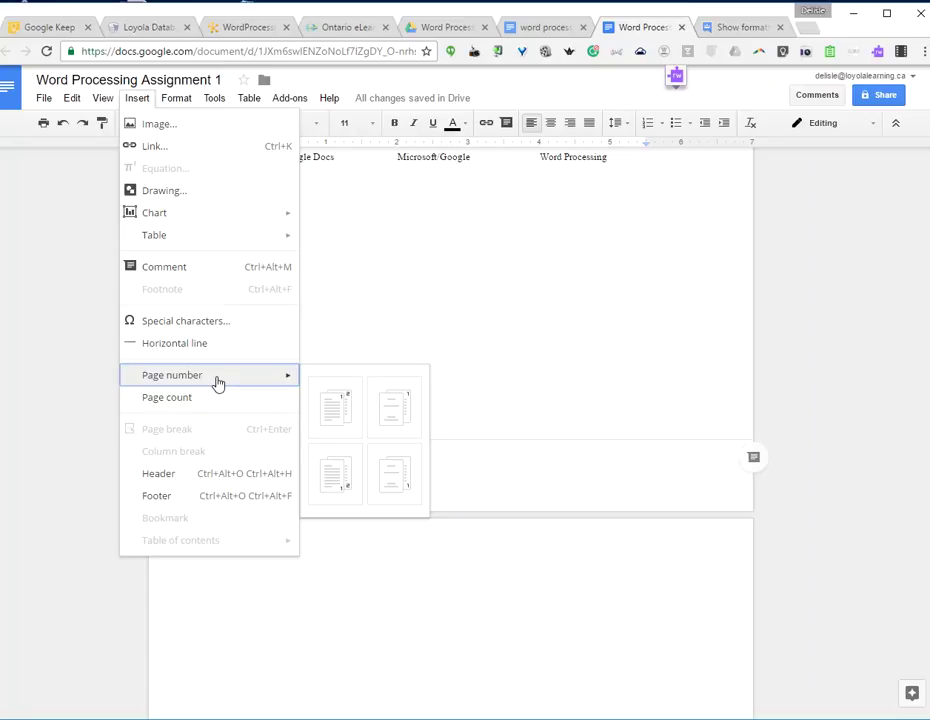
left_click(338, 484)
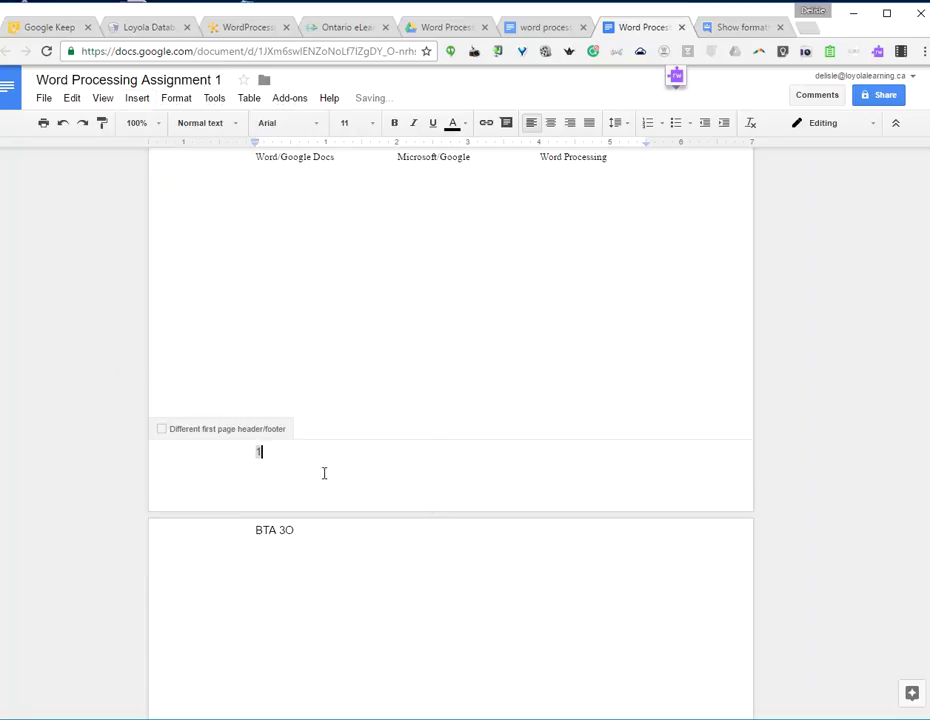
type("of")
left_click(136, 99)
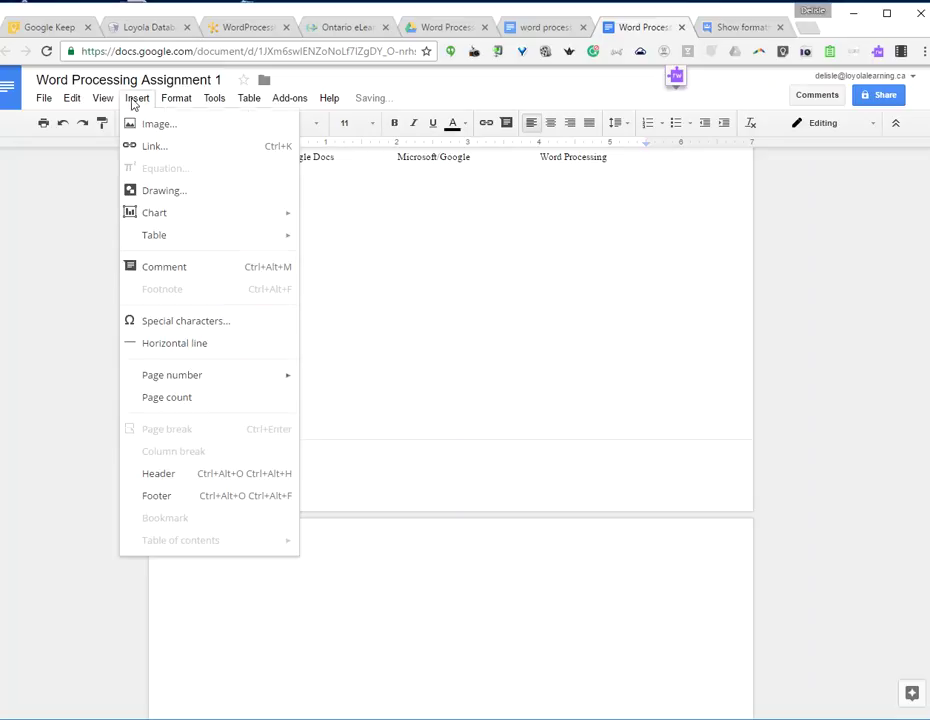
left_click(197, 399)
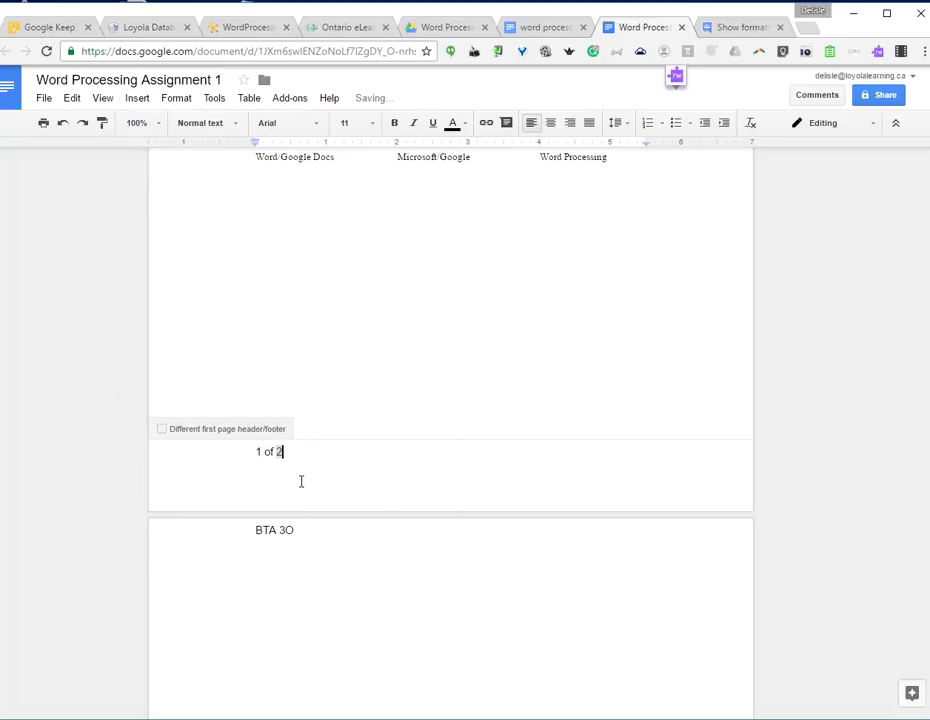
- Center the page numbering in the footer and check it on both pages
scroll(407, 460, "down", 6)
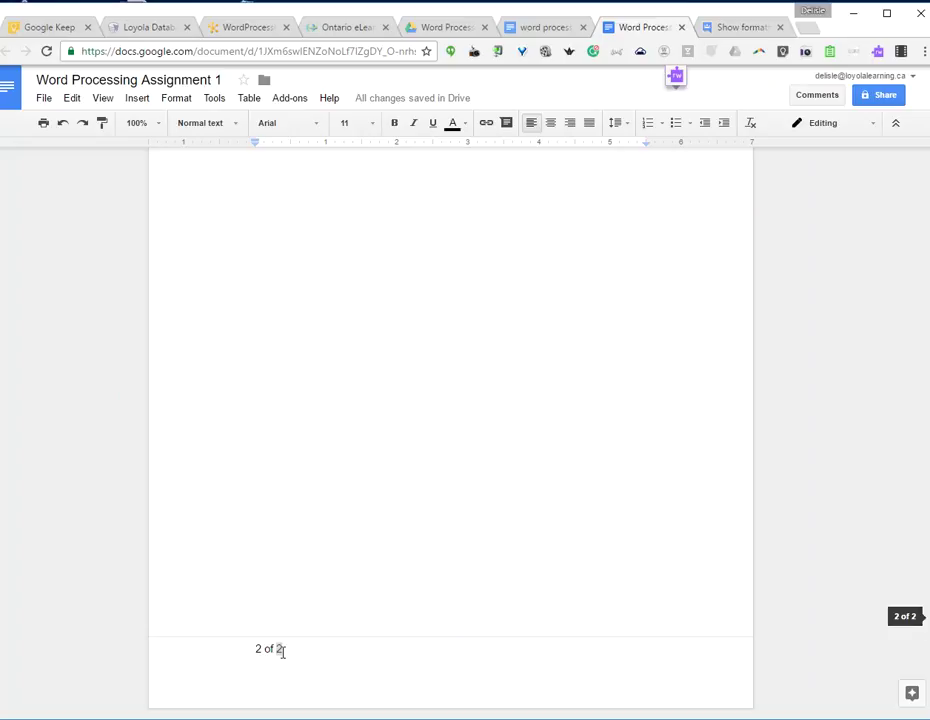
scroll(309, 609, "up", 6)
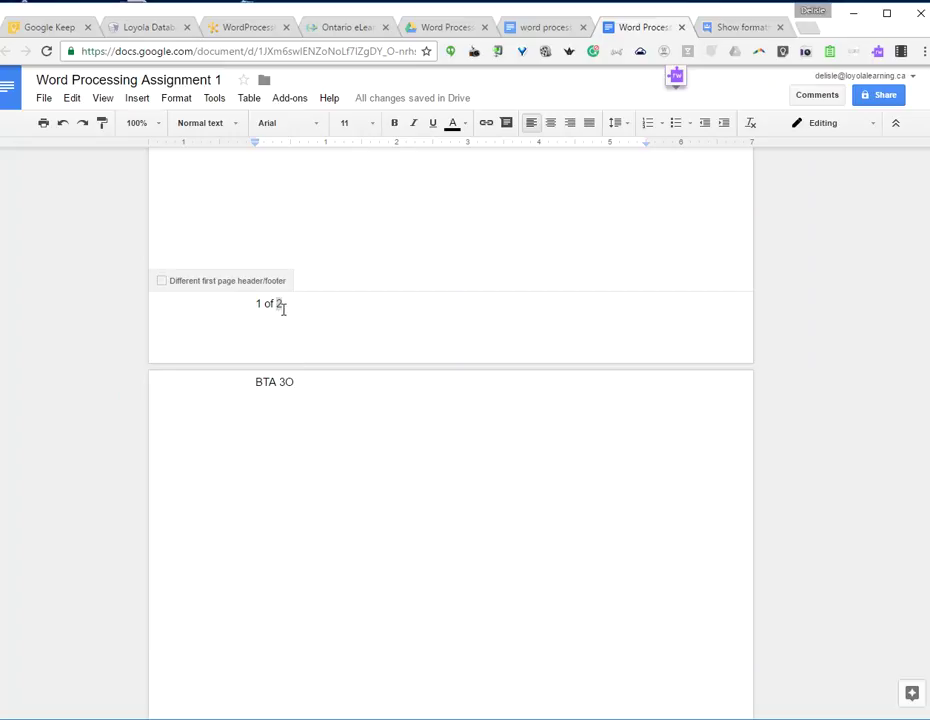
scroll(372, 280, "up", 3)
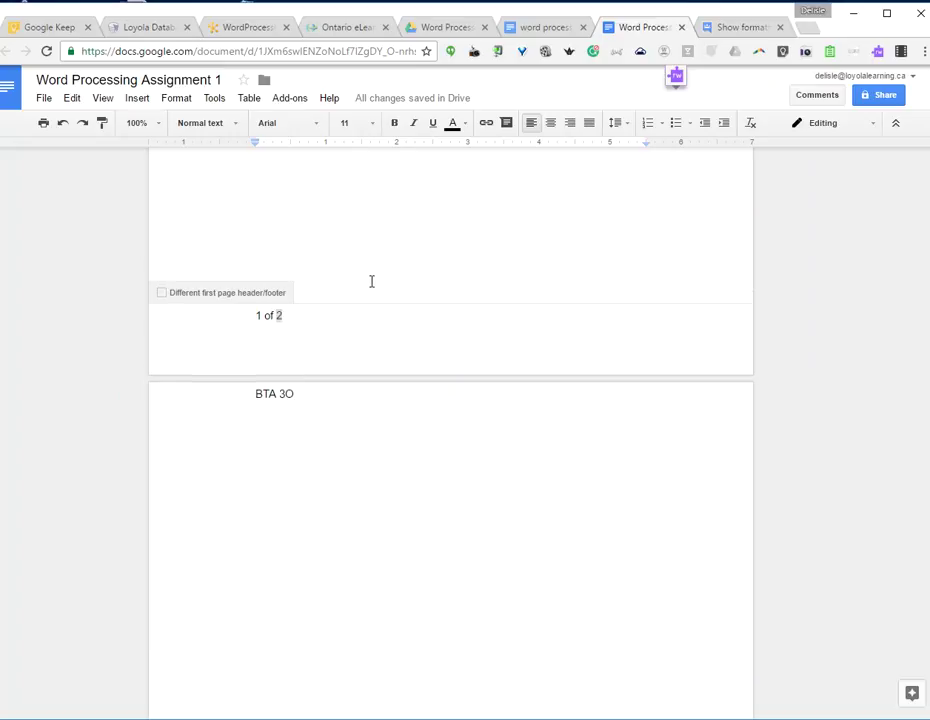
scroll(372, 284, "down", 4)
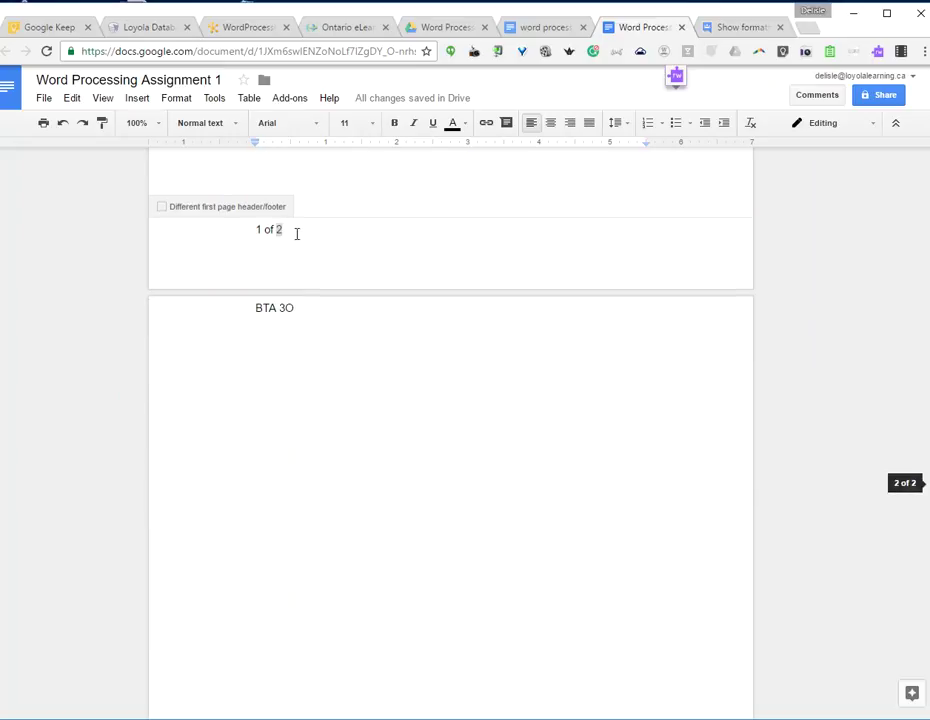
left_click(549, 124)
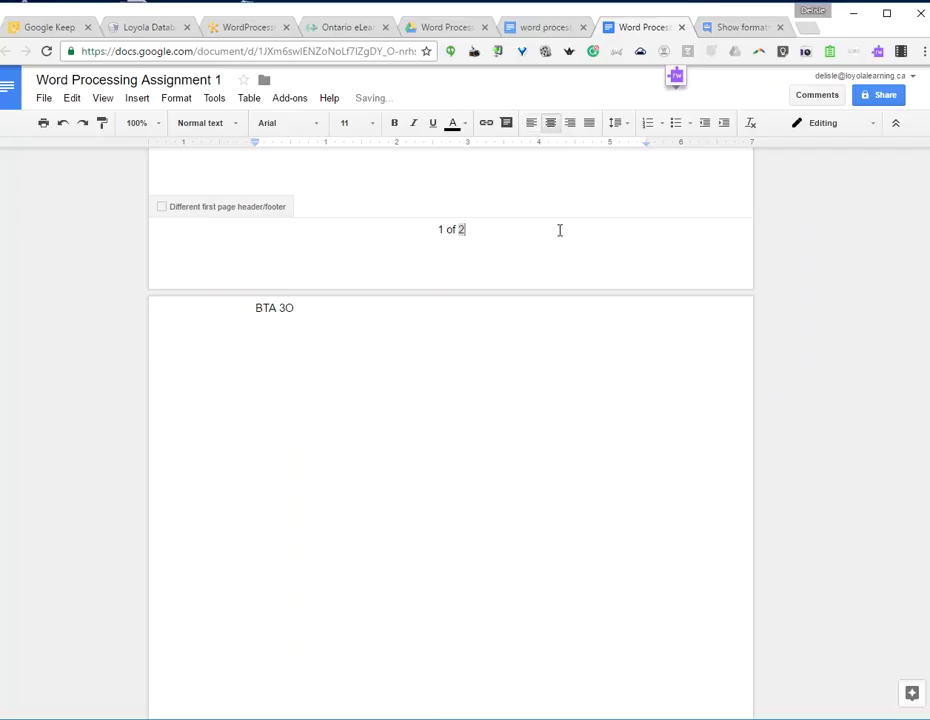
scroll(510, 253, "down", 4)
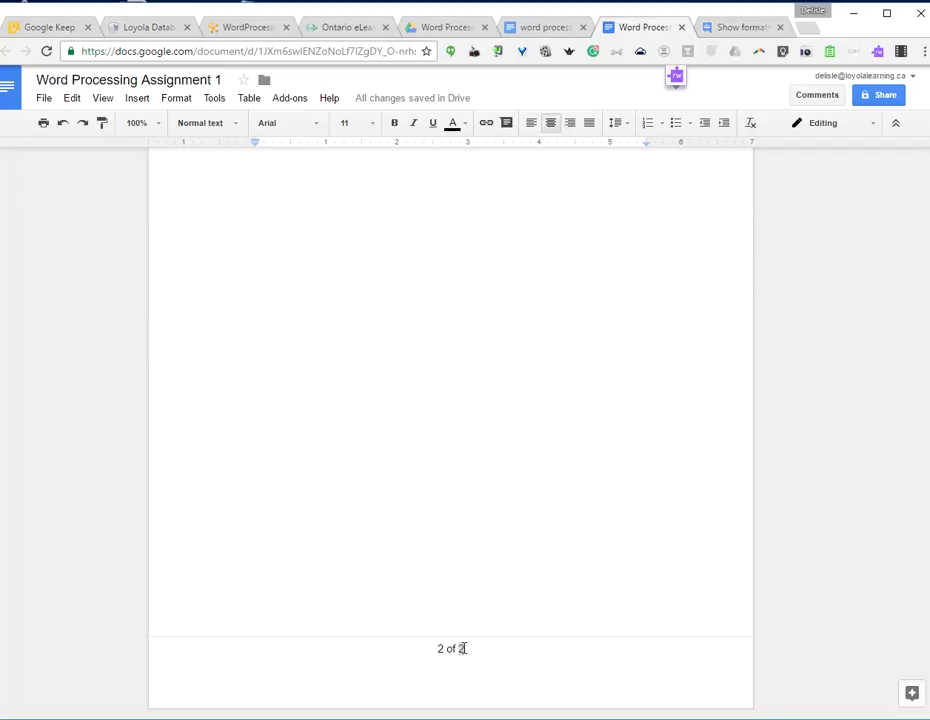